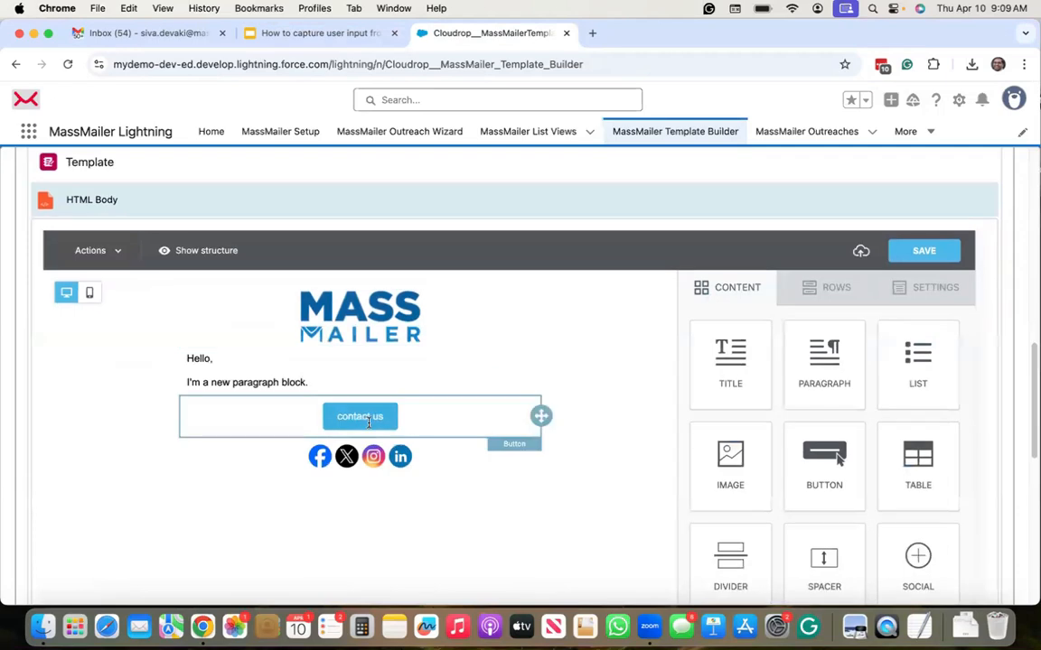
# Step: Open the 'contact us' button's properties and select the placeholder domain in its URL
pyautogui.click(369, 421)
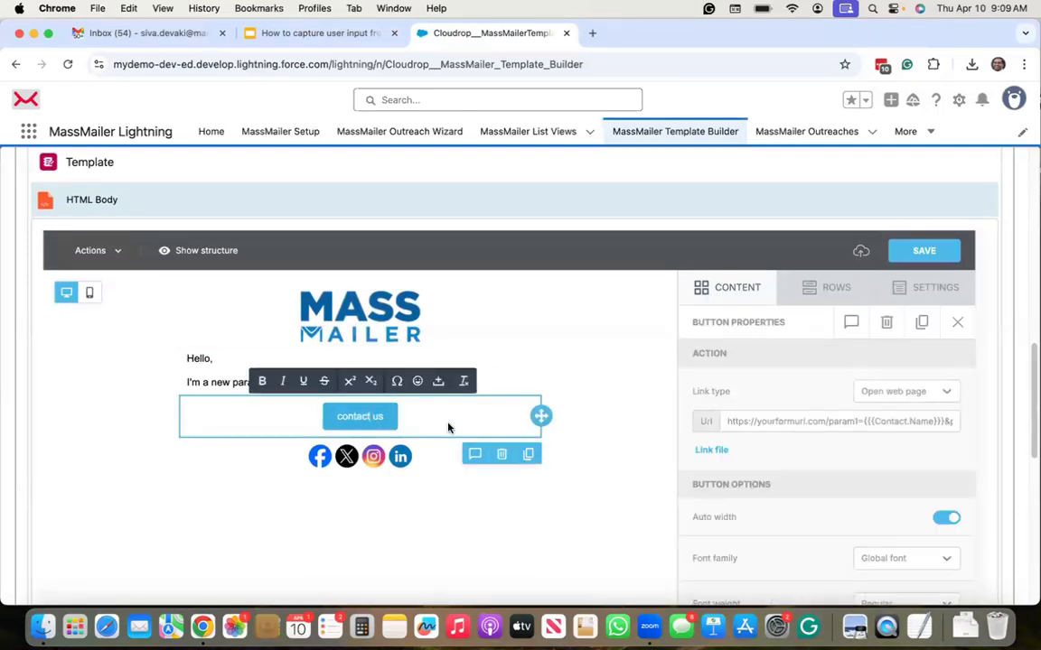
pyautogui.click(783, 422)
pyautogui.doubleClick(784, 422)
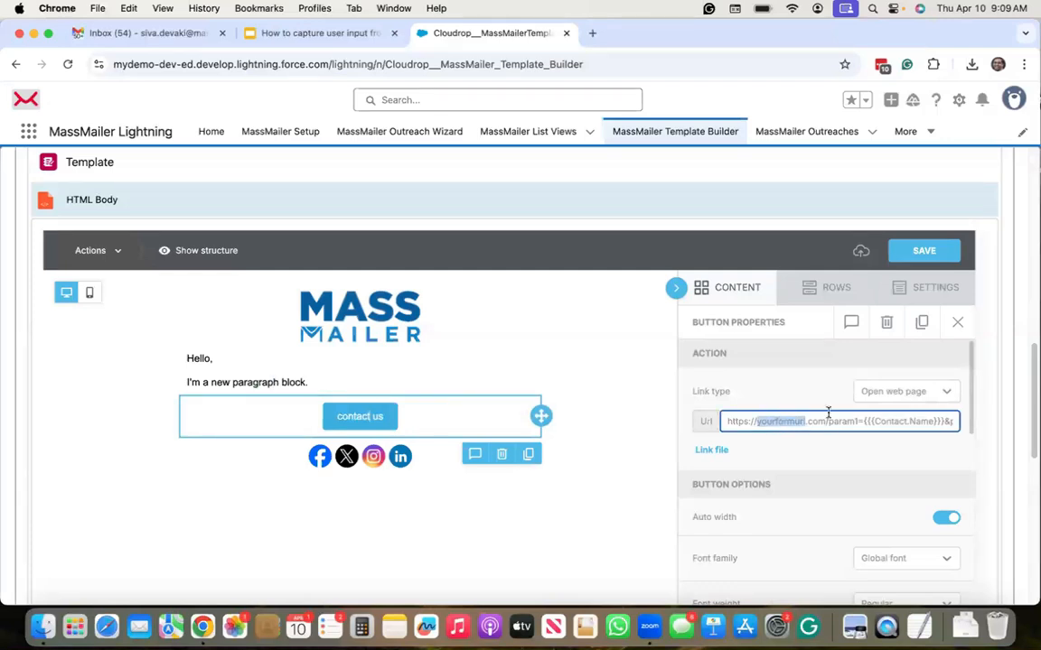
pyautogui.click(802, 422)
# Step: Scroll along the URL to review its Contact.Name and Contact.Id parameters
pyautogui.hscroll(1, 817, 422)
pyautogui.click(807, 422)
pyautogui.hscroll(2, 858, 422)
pyautogui.hscroll(2, 857, 421)
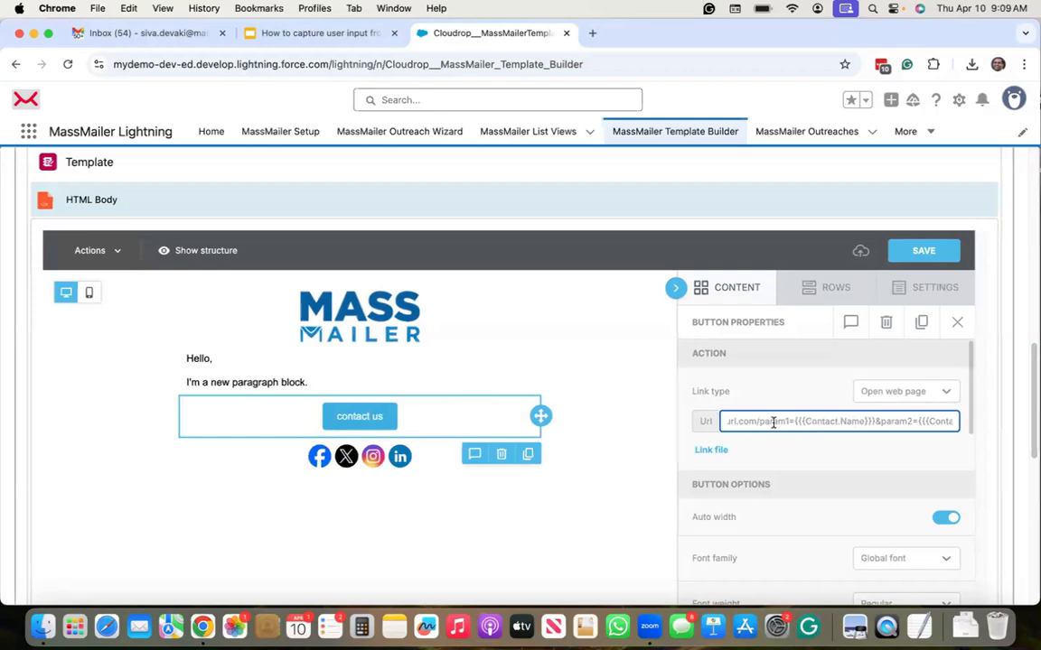
pyautogui.hscroll(2, 859, 421)
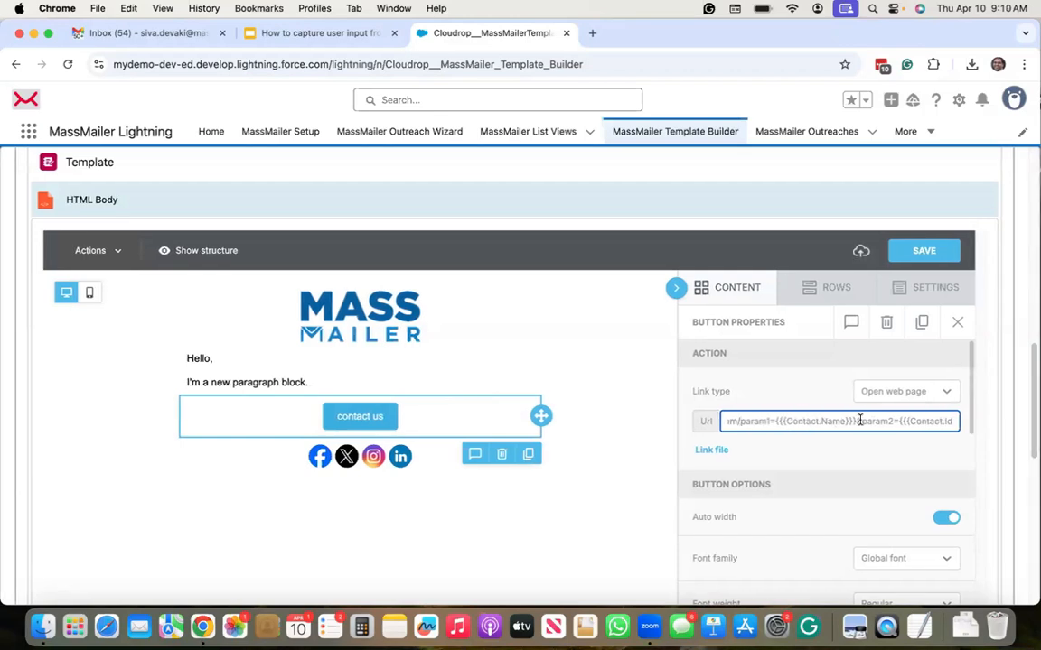
pyautogui.hscroll(1, 881, 422)
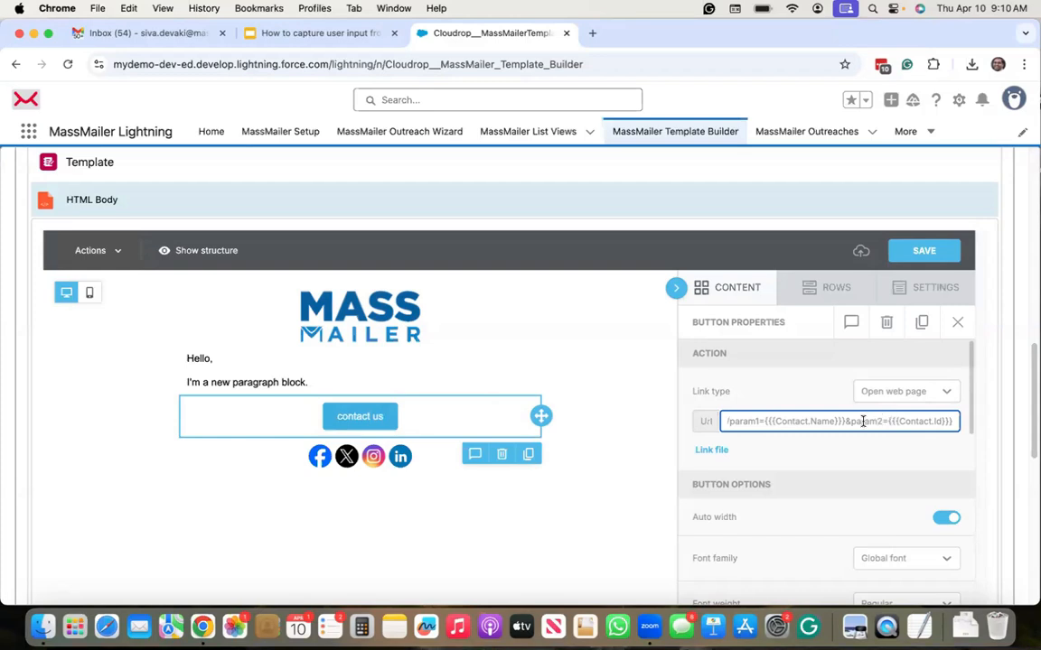
# Step: Append '&param3=mmcampaign' to the button URL and rename param3 to 'campaignn_name'
pyautogui.click(891, 422)
pyautogui.write('&param3')
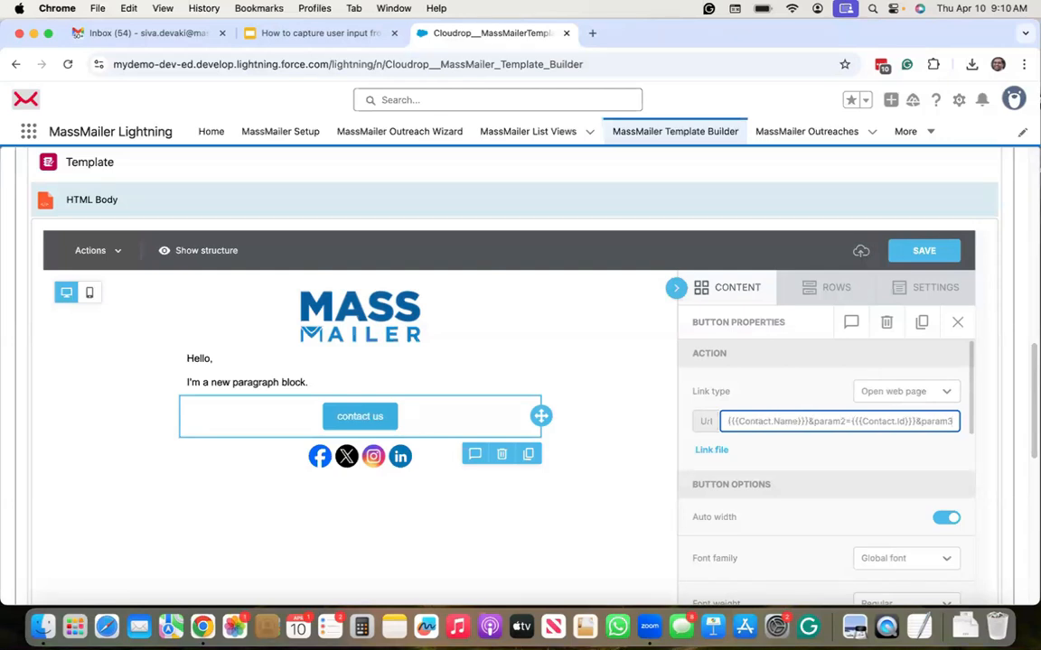
pyautogui.write('=')
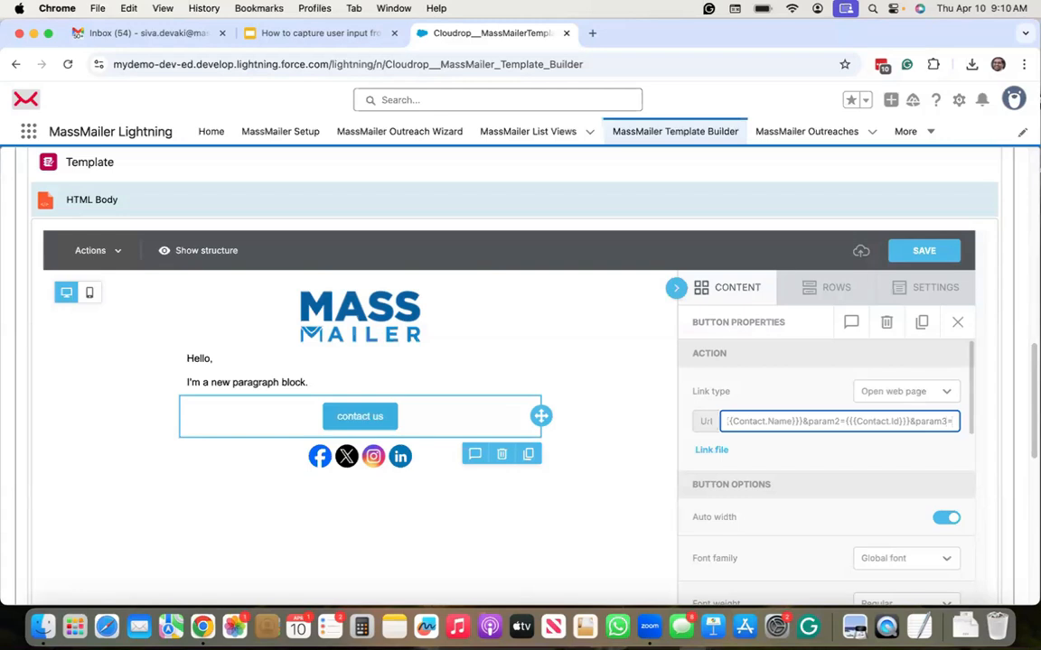
pyautogui.write('mm')
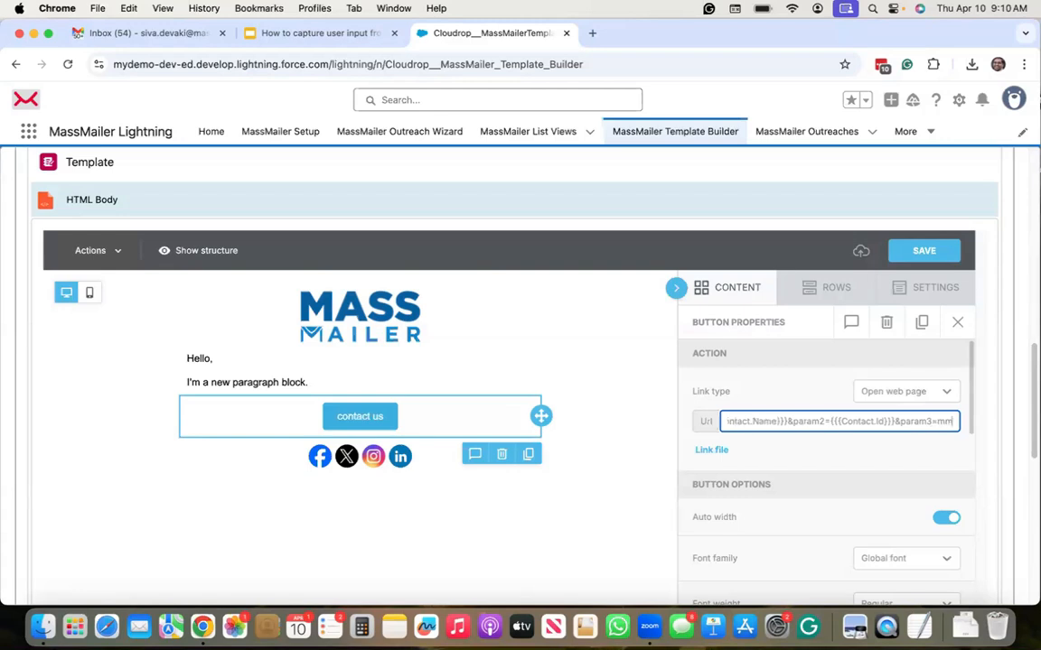
pyautogui.write('campaign')
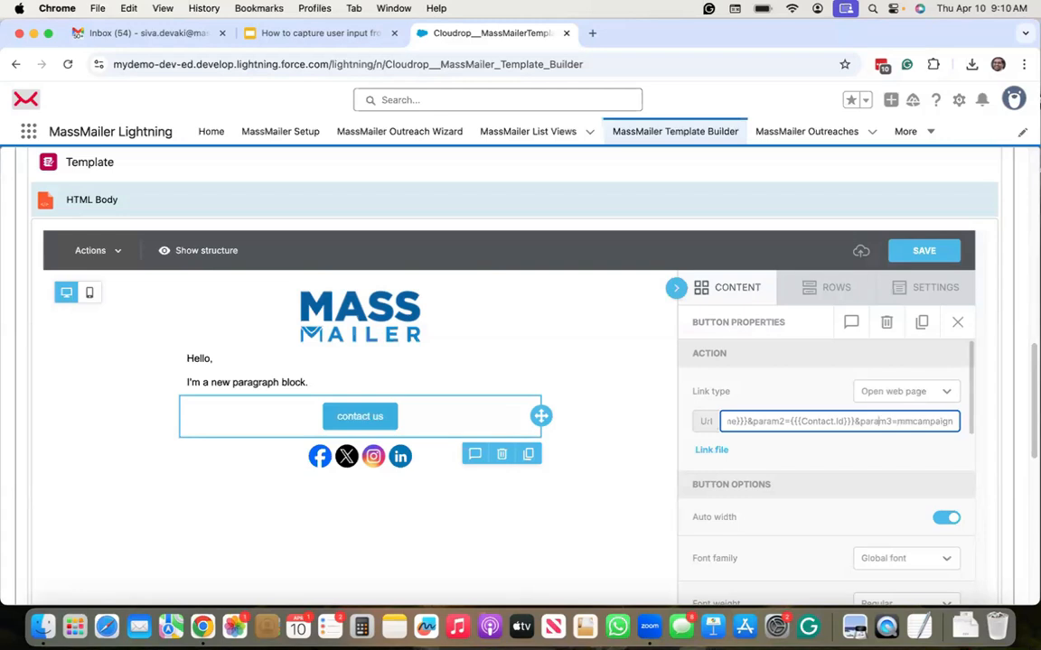
pyautogui.doubleClick(890, 421)
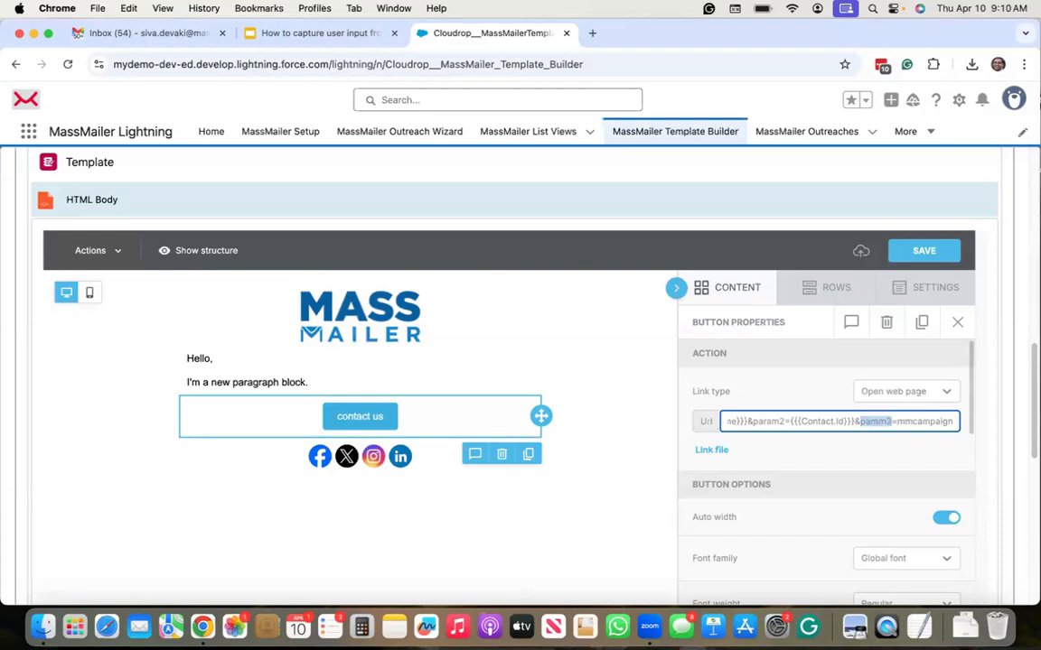
pyautogui.write('campa')
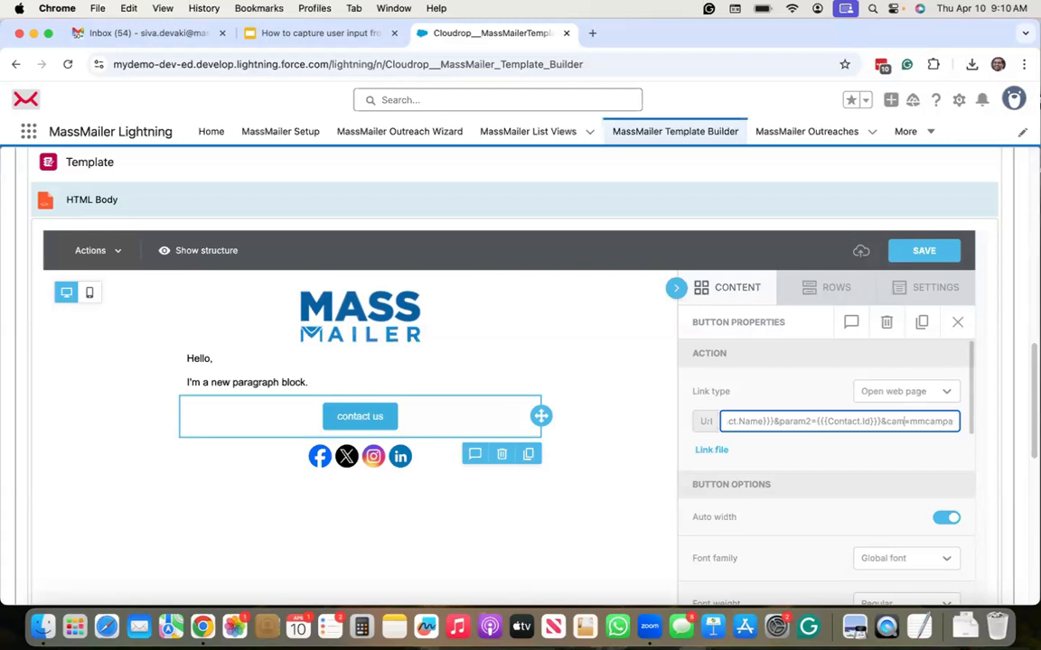
pyautogui.write('ignn_name')
pyautogui.press('Right')
pyautogui.press('Right')
pyautogui.press('Right')
pyautogui.press('Right')
pyautogui.press('Right')
pyautogui.press('Right')
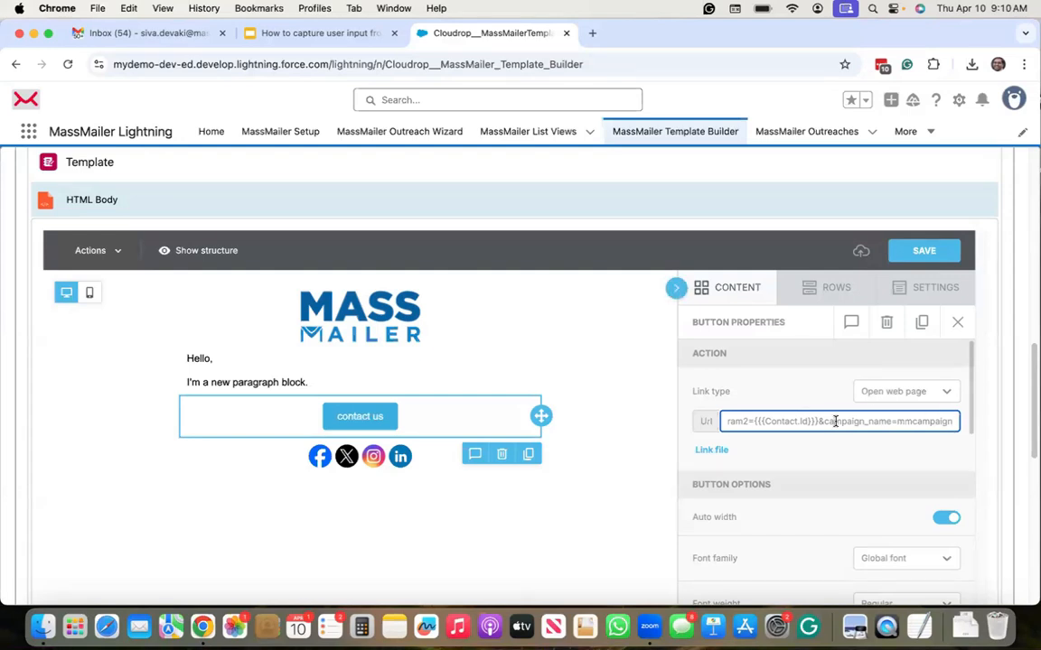
pyautogui.press('Up')
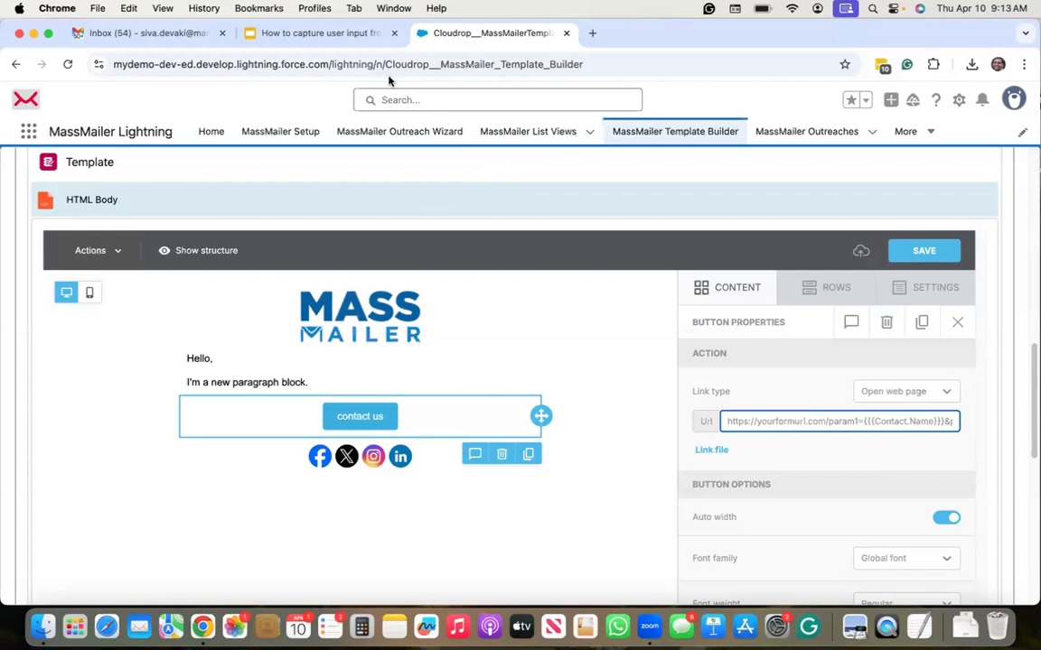
# Step: Set the button's Link type to Send email, after briefly switching to Open web page
pyautogui.click(788, 390)
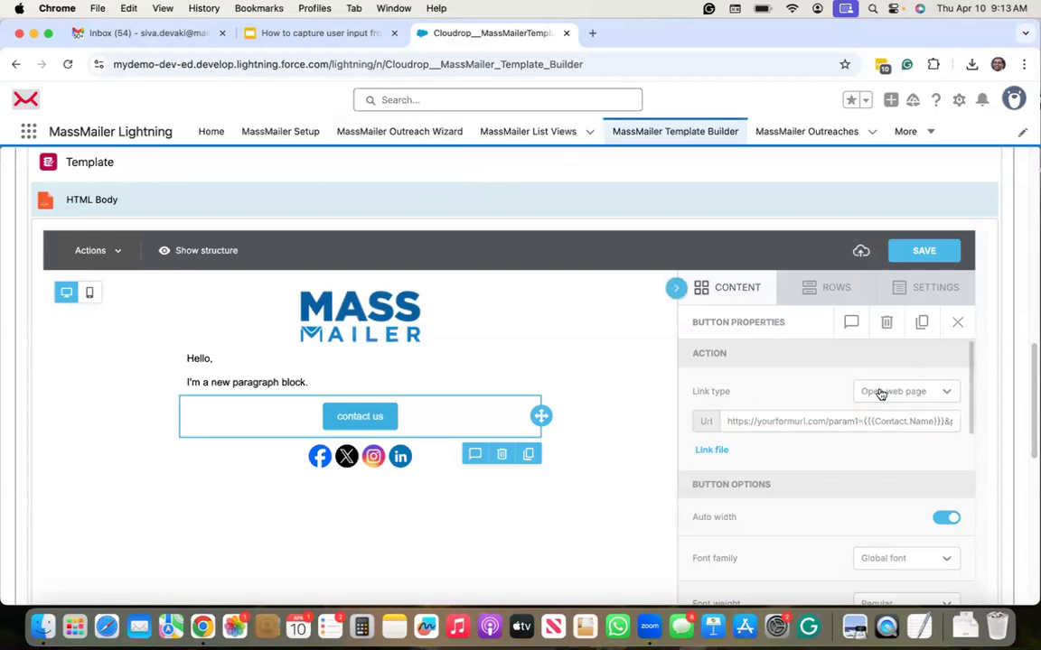
pyautogui.click(929, 391)
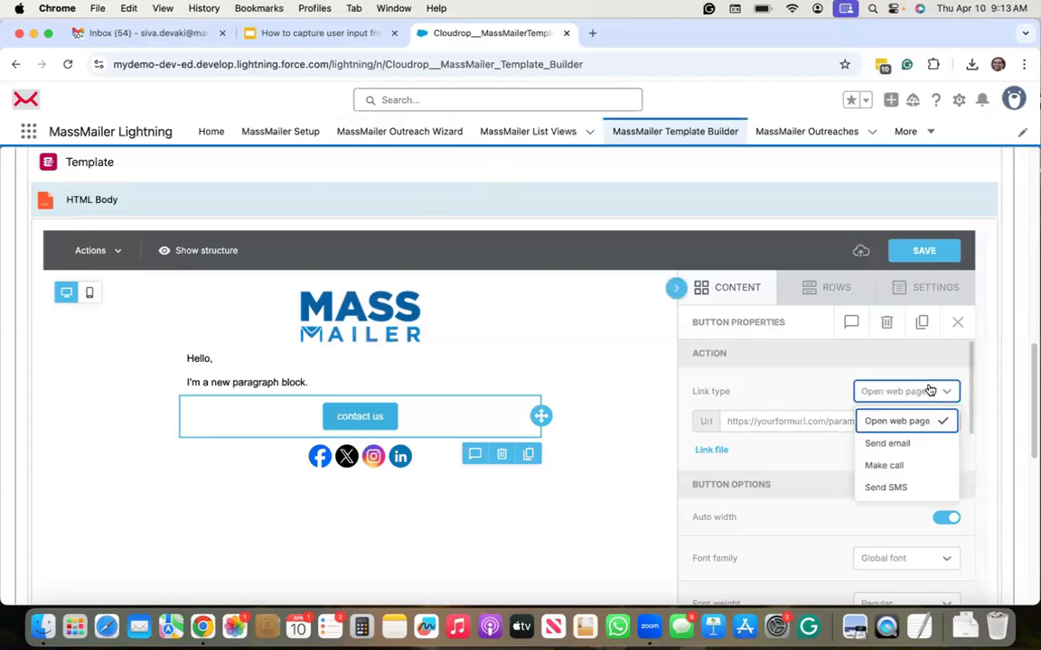
pyautogui.click(906, 444)
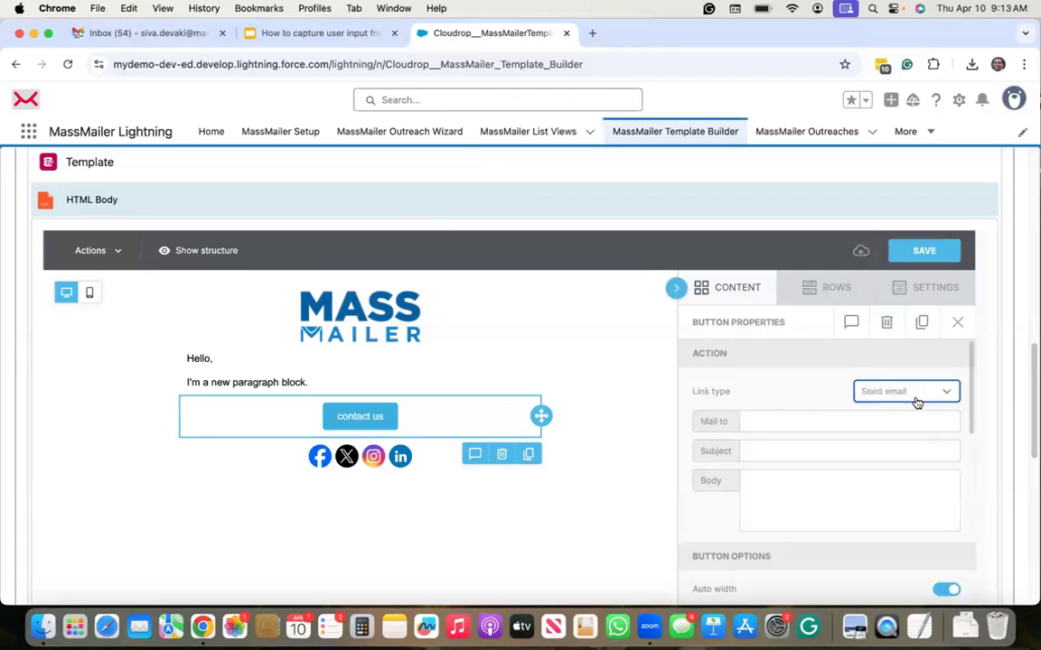
pyautogui.click(913, 397)
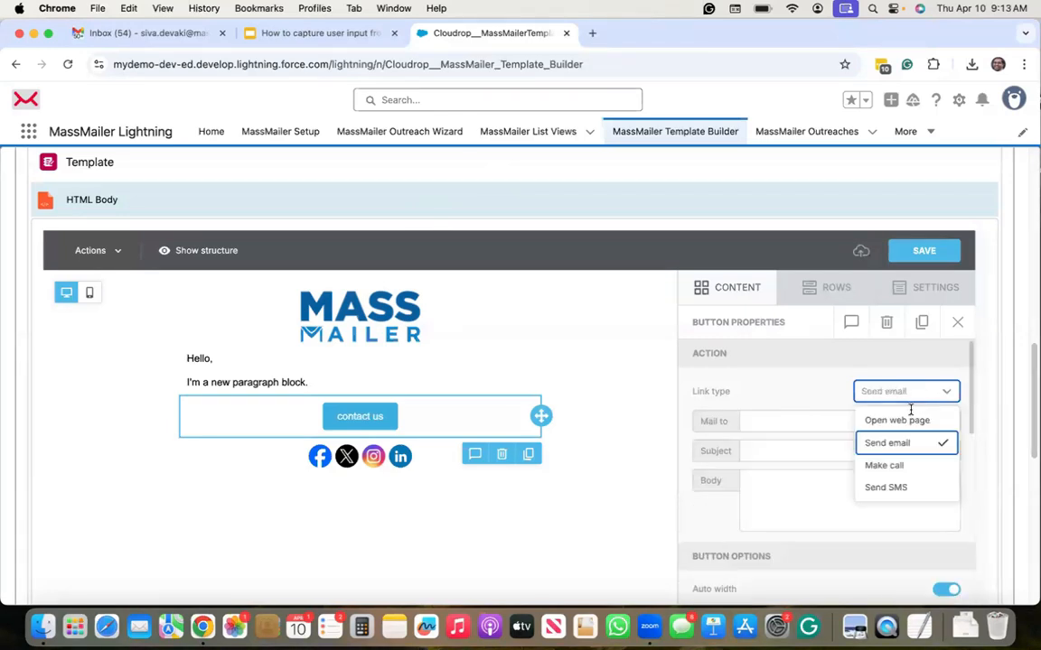
pyautogui.click(899, 420)
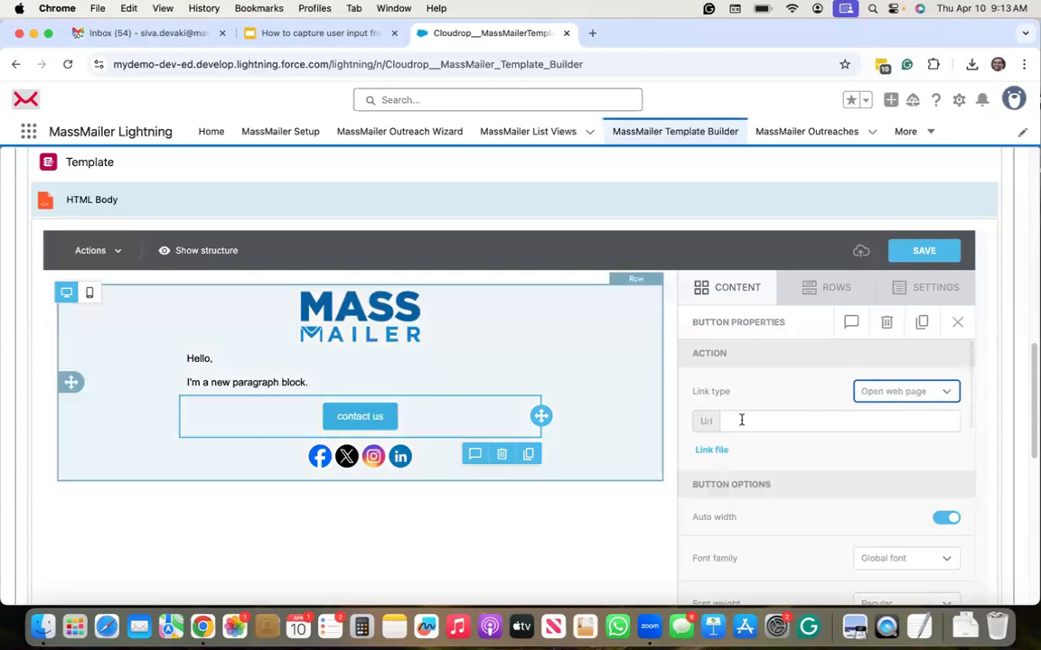
pyautogui.click(896, 397)
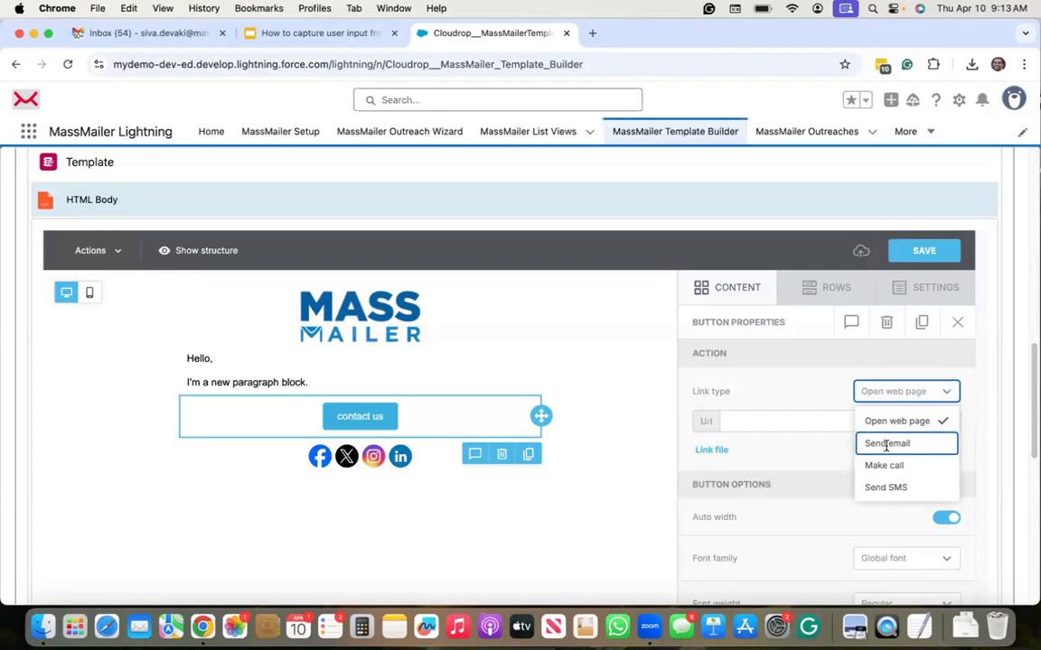
pyautogui.click(886, 443)
# Step: Enter the support e-mail address, subject 'I am interested in your offer', and body starting 'Hello,'
pyautogui.click(761, 432)
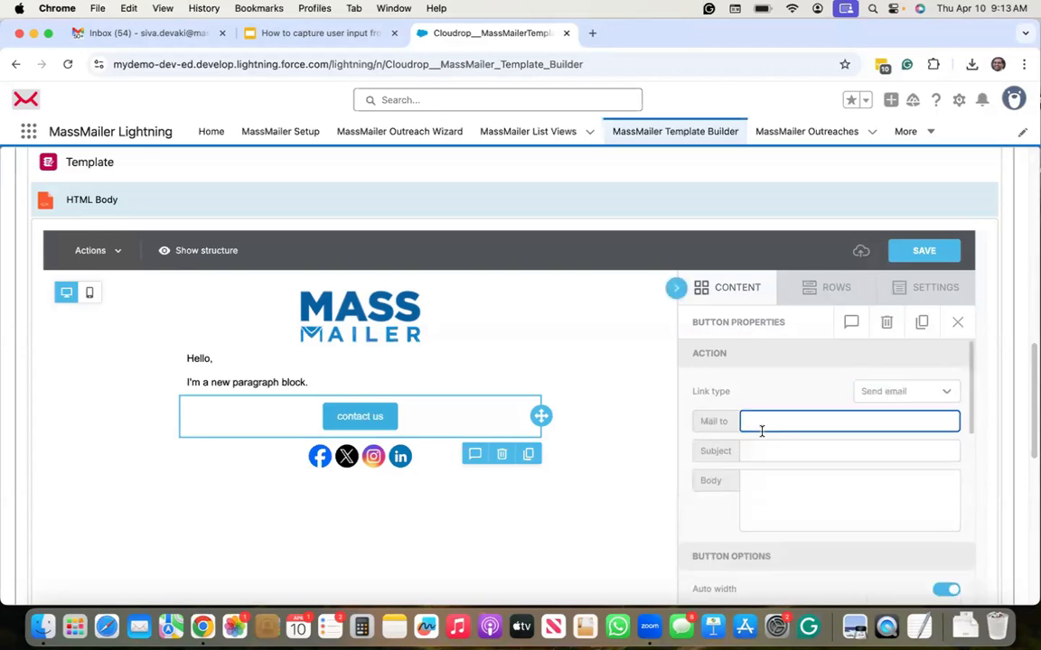
pyautogui.press('Tab')
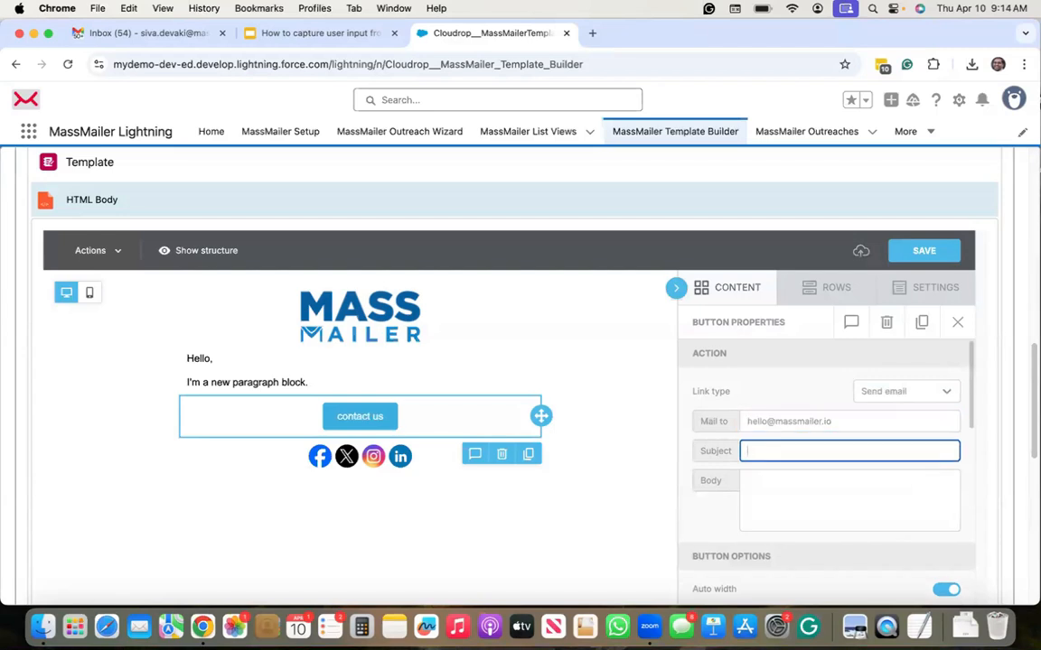
pyautogui.write('I am interested in your offer')
pyautogui.press('Tab')
pyautogui.write('Hel')
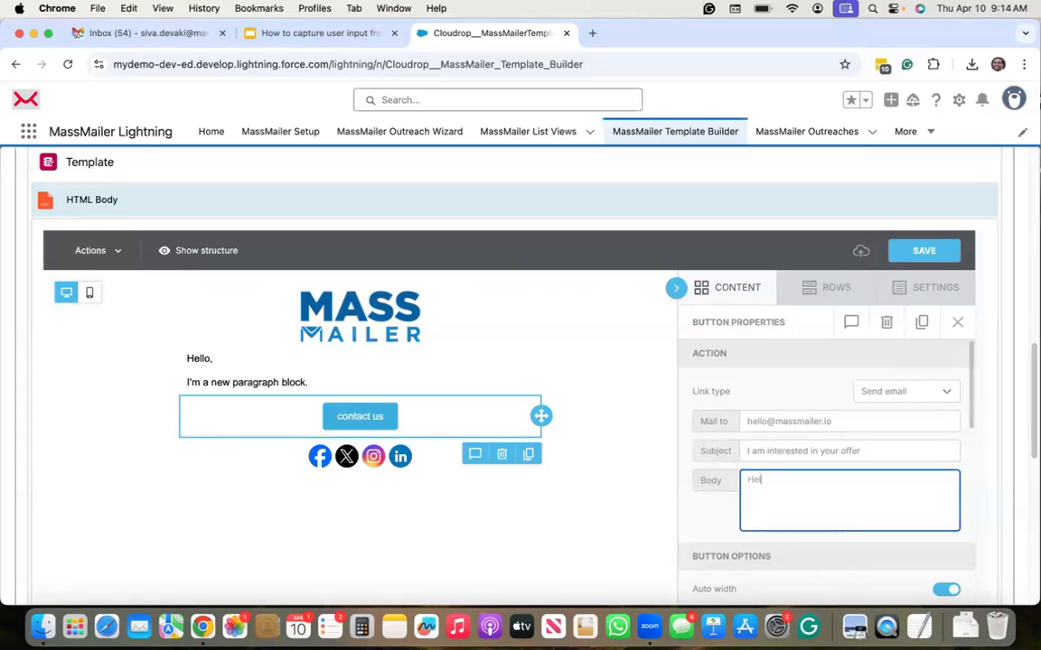
pyautogui.write('lo,')
pyautogui.press('Return')
pyautogui.write('......')
# Step: Tidy the subject and replace the body's placeholder dots with a 'Thanks,' Contact.FirstName sign-off
pyautogui.click(882, 449)
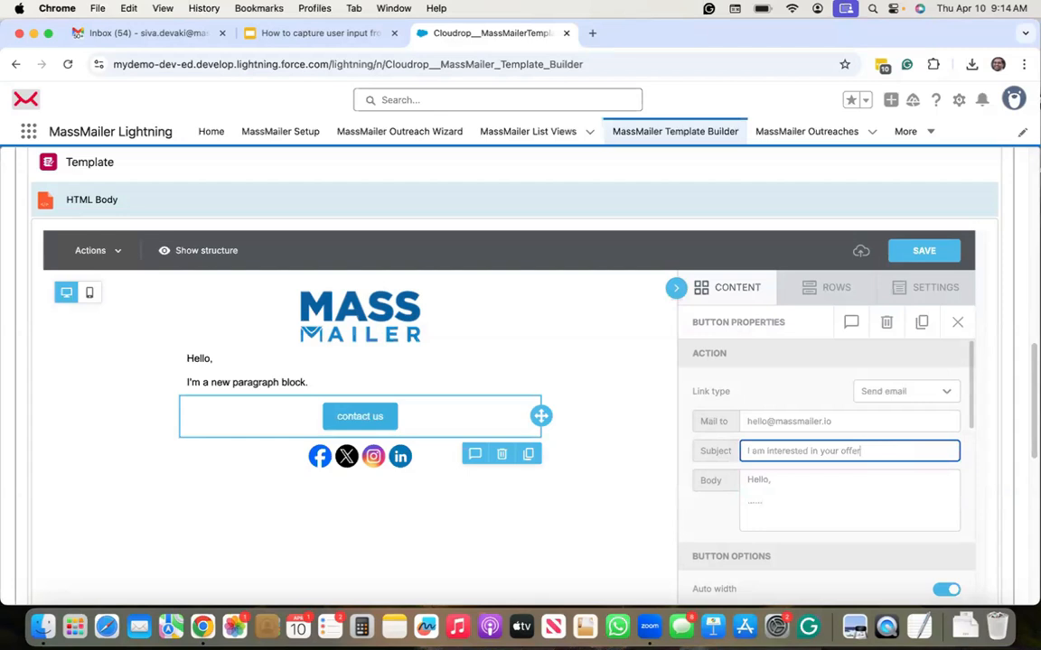
pyautogui.write('-')
pyautogui.press('BackSpace')
pyautogui.press('BackSpace')
pyautogui.click(869, 504)
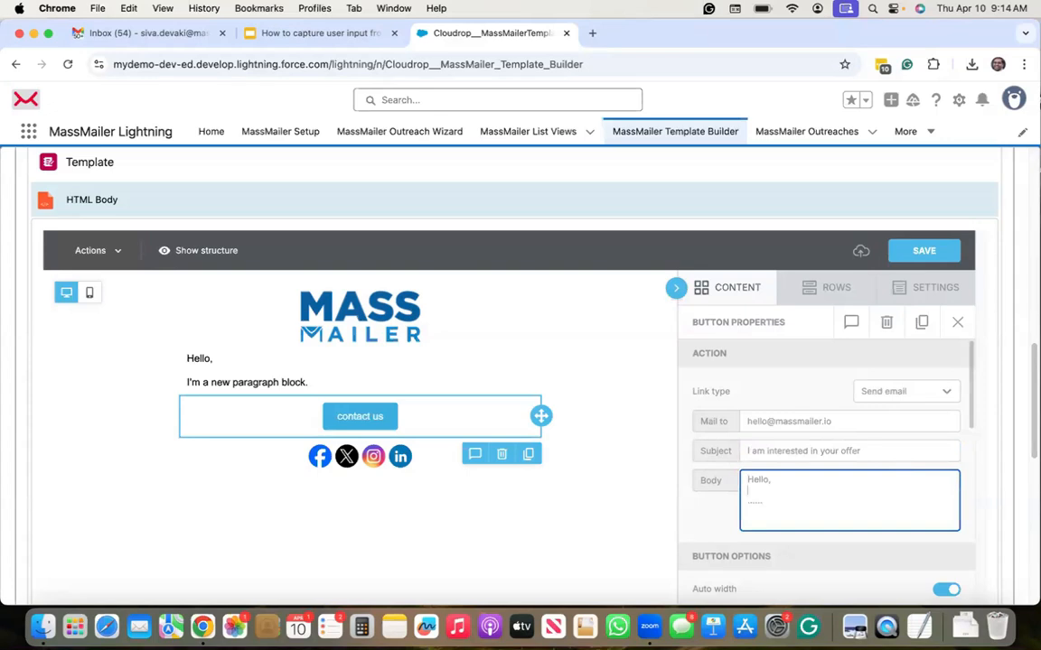
pyautogui.hotkey('shift', 'Home')
pyautogui.write('Thanks,')
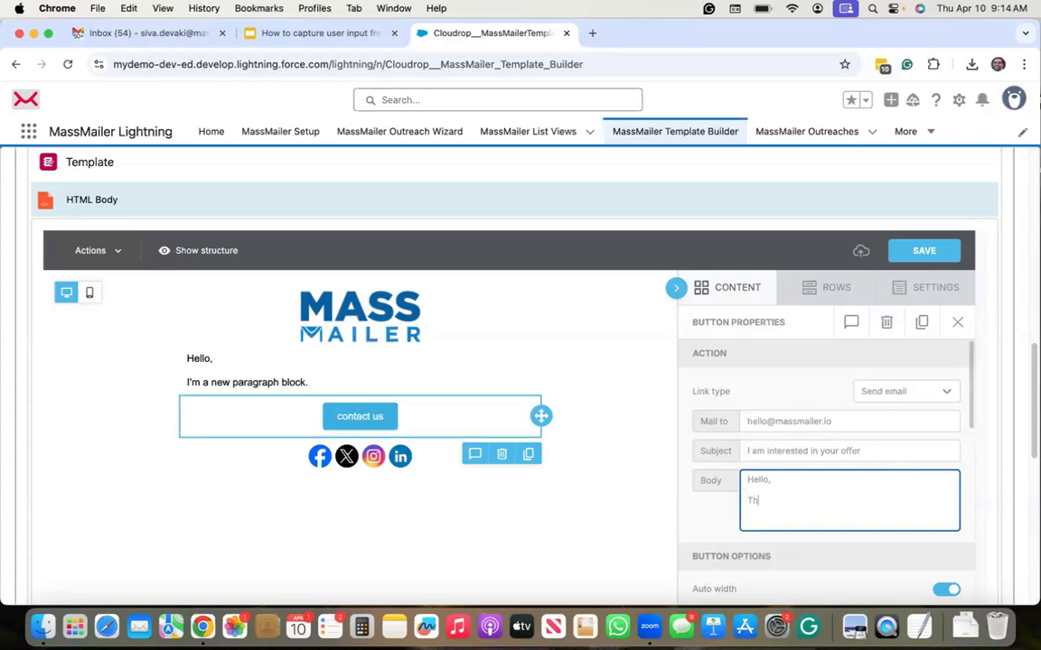
pyautogui.press('Return')
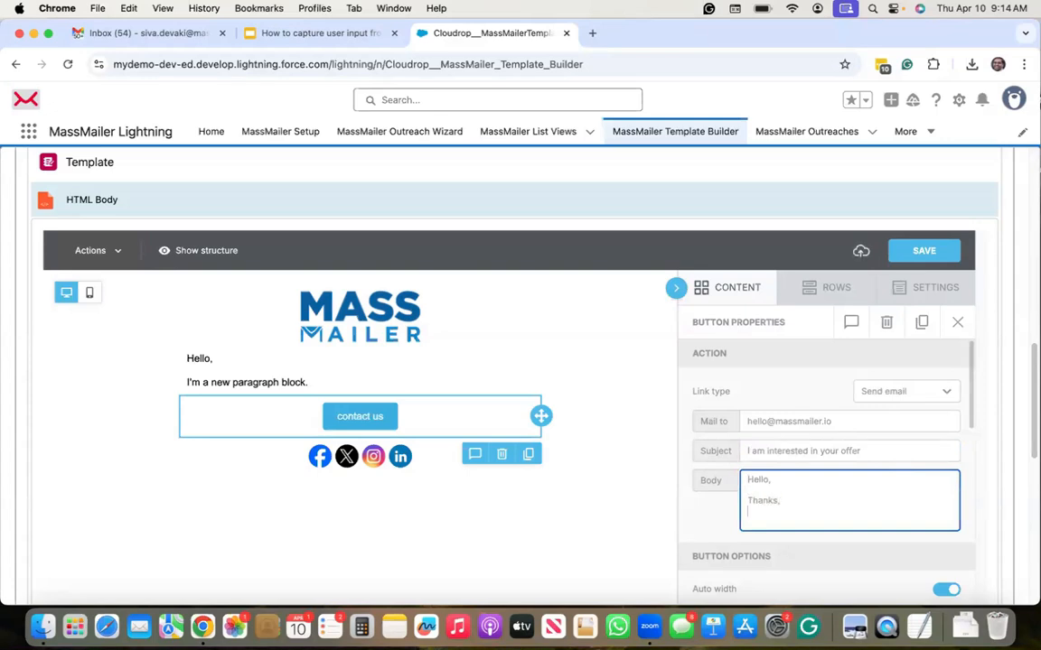
pyautogui.write('{{{}}}')
pyautogui.write('C')
pyautogui.write('ontact')
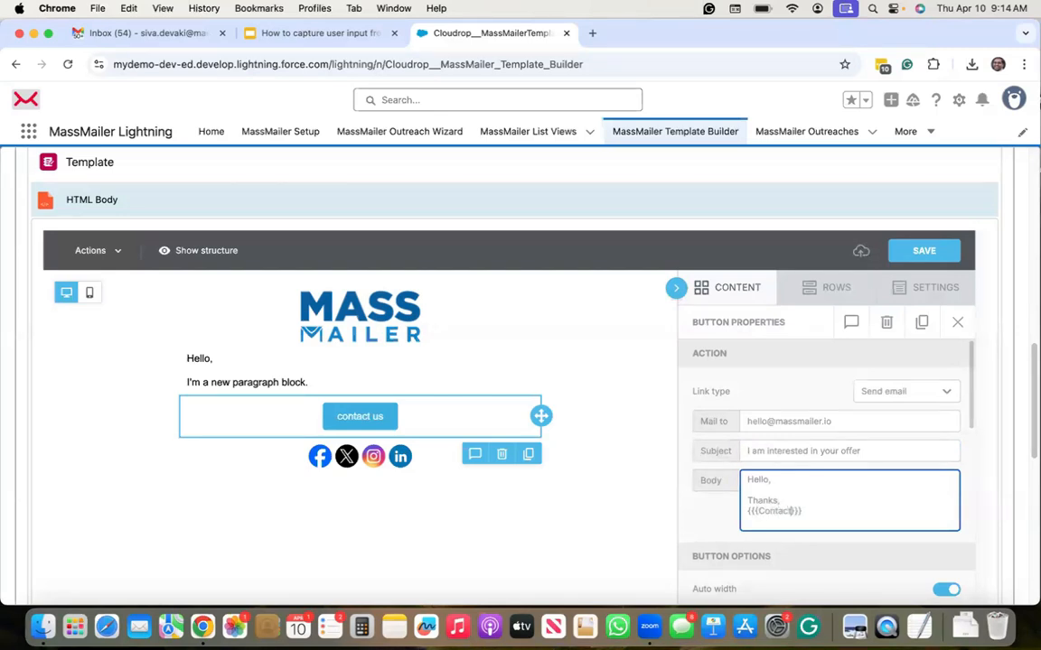
pyautogui.write('.FirstName')
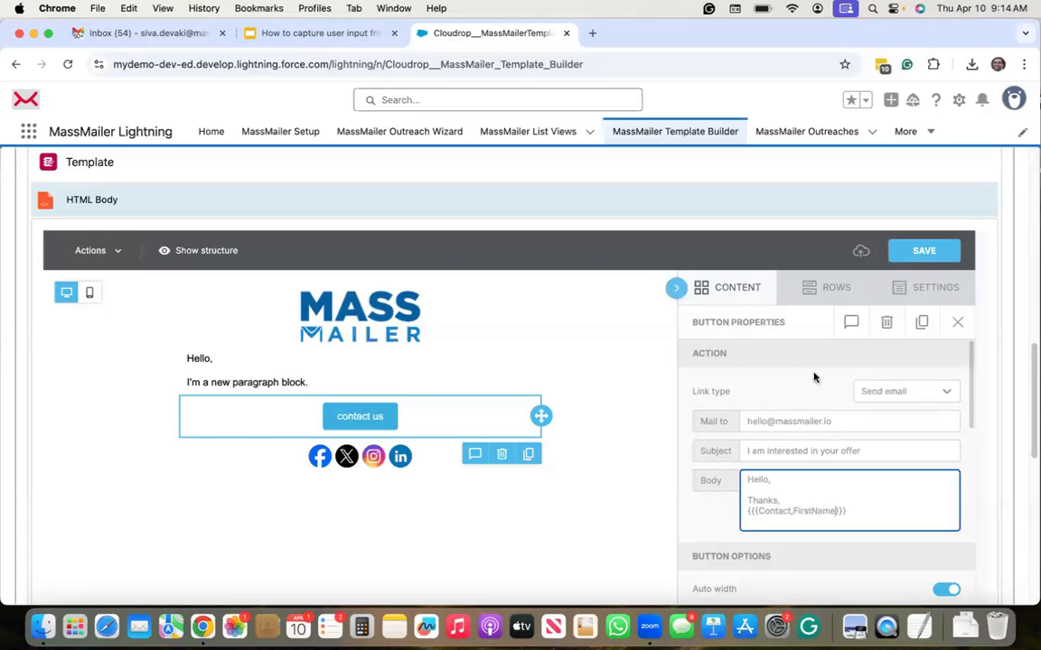
pyautogui.click(797, 465)
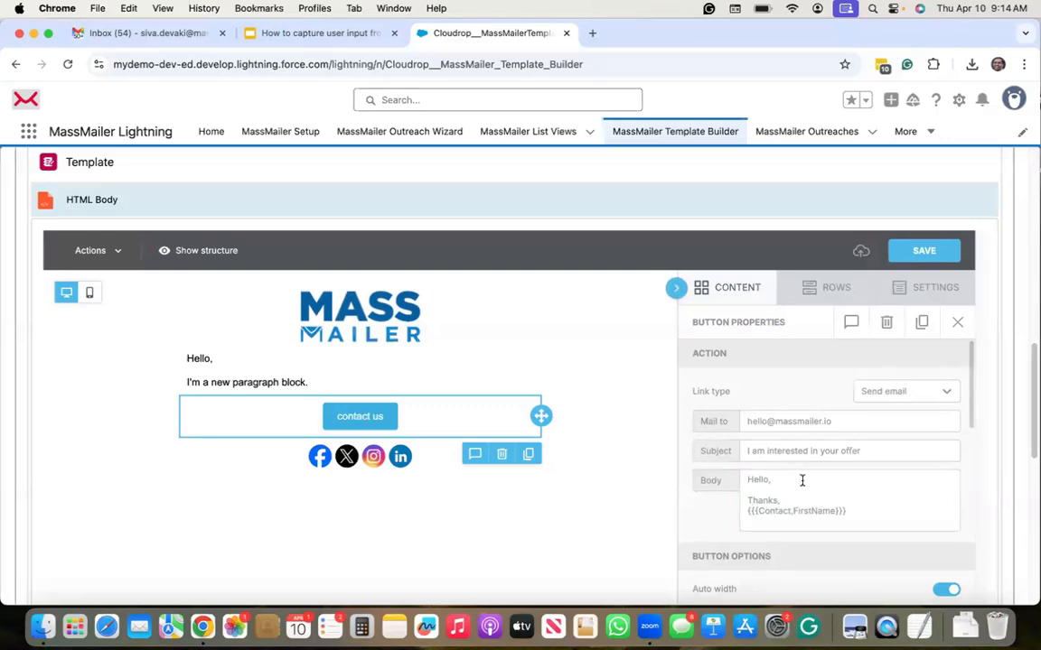
# Step: Change the Link type to Open web page and place the cursor in the empty Url field
pyautogui.click(919, 394)
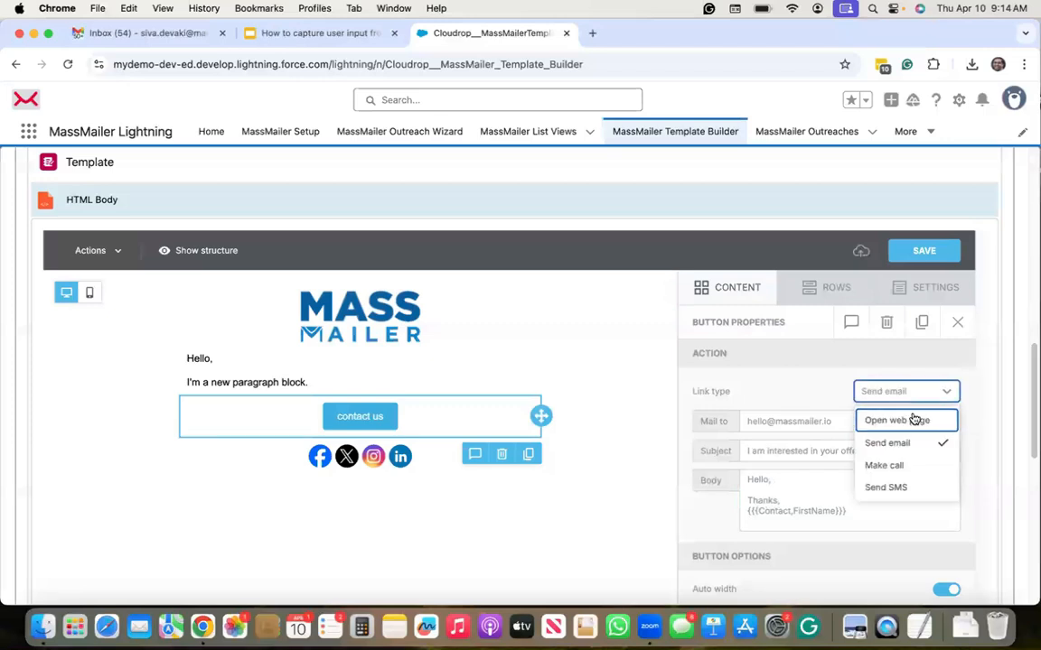
pyautogui.click(917, 420)
pyautogui.click(819, 404)
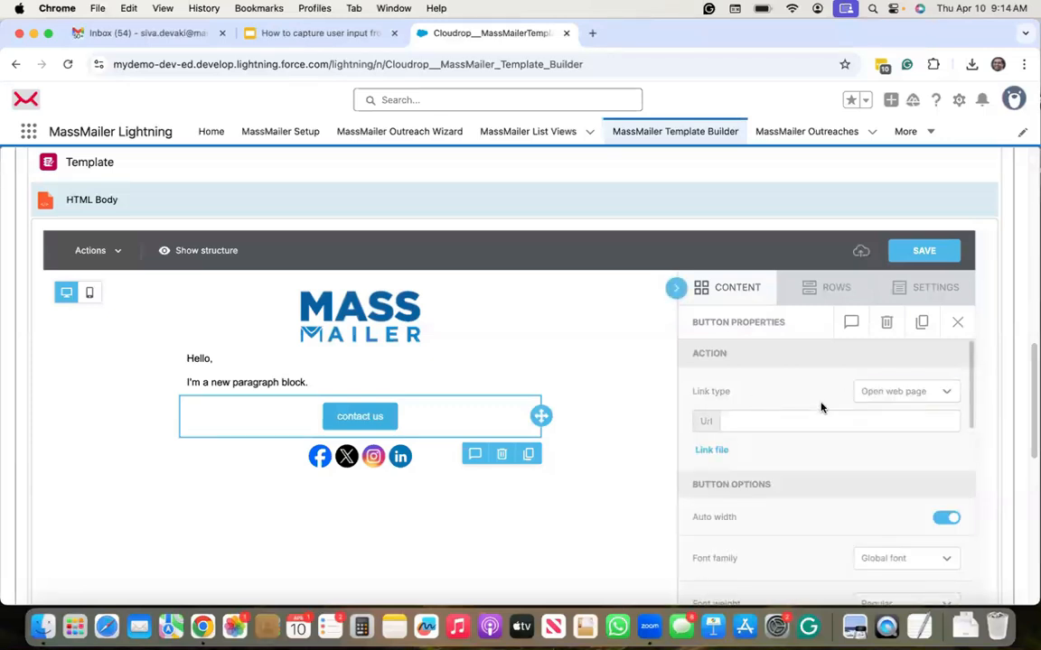
pyautogui.click(735, 421)
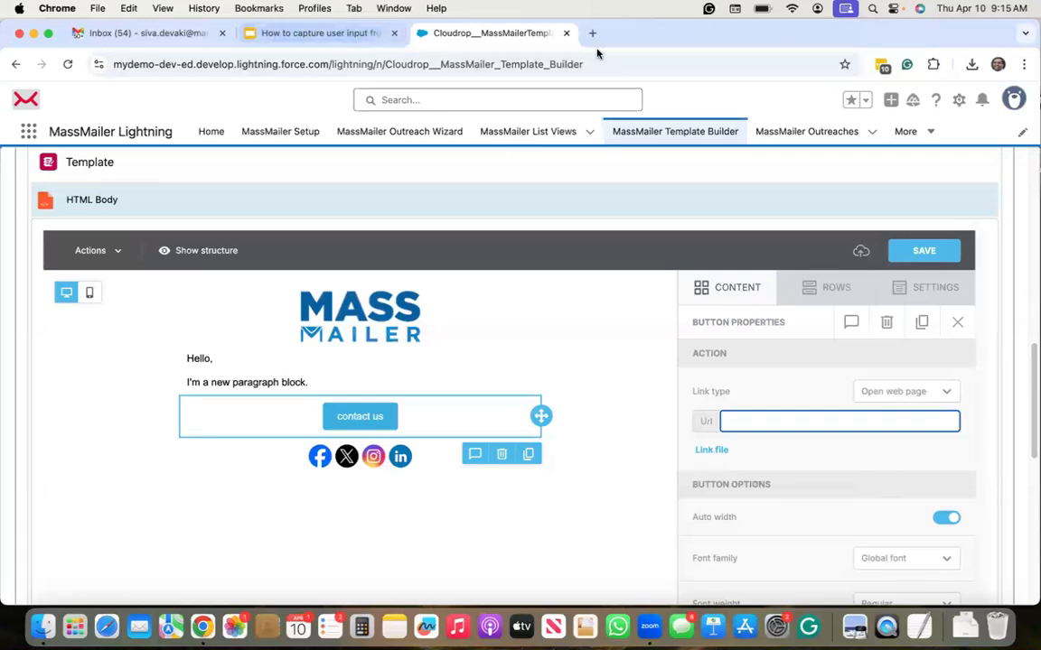
# Step: Start the Google Slides deck as a full-screen slideshow and advance to 'We are here to help!'
pyautogui.click(298, 33)
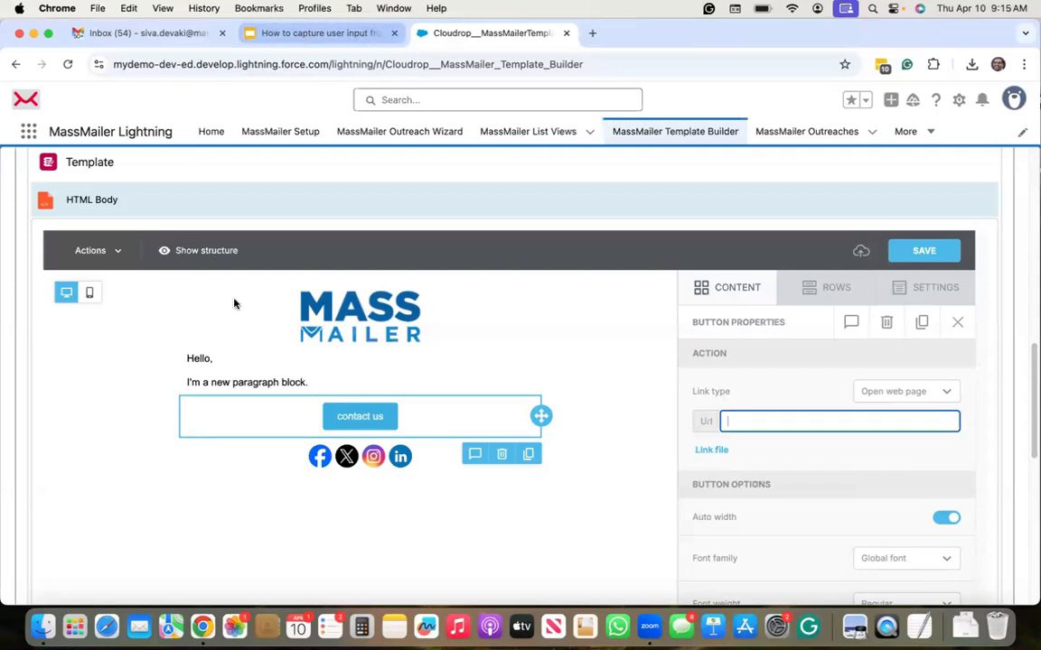
pyautogui.click(113, 115)
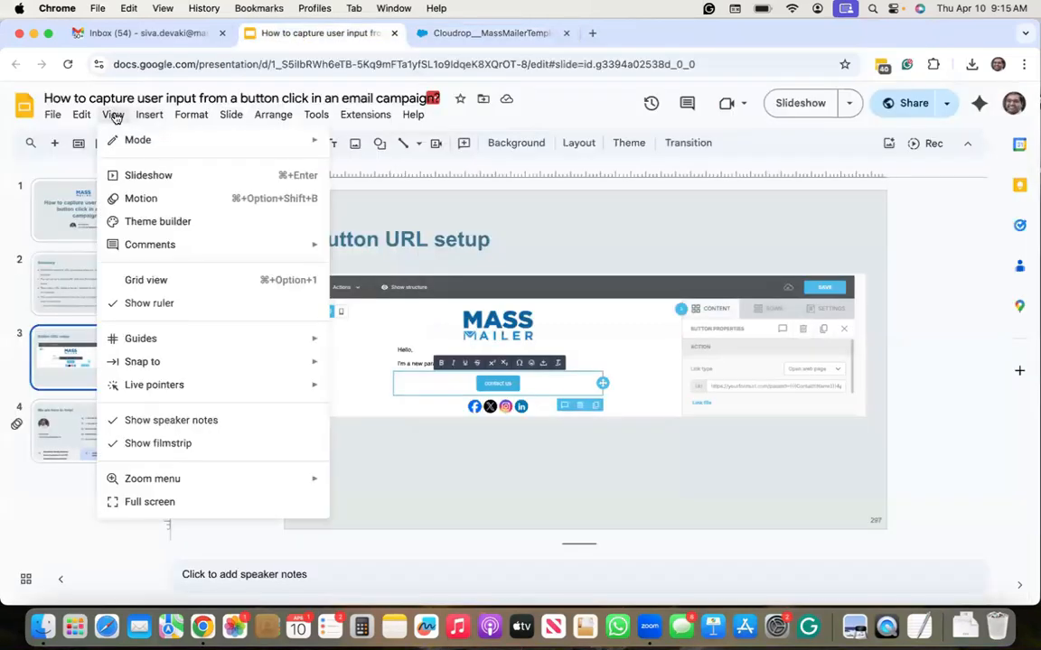
pyautogui.click(148, 177)
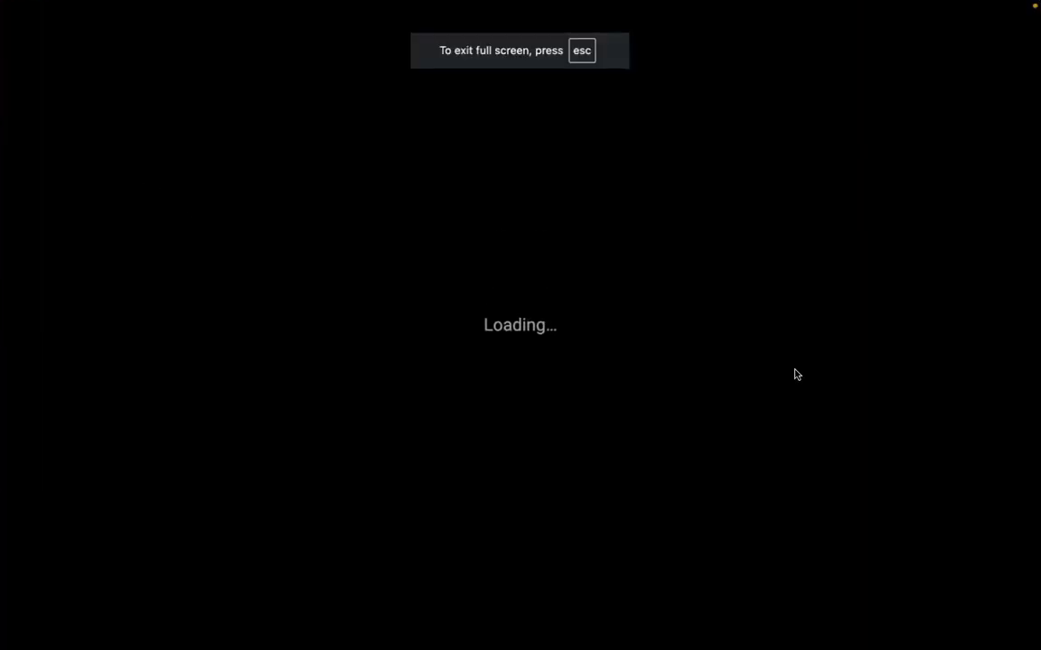
pyautogui.press('Right')
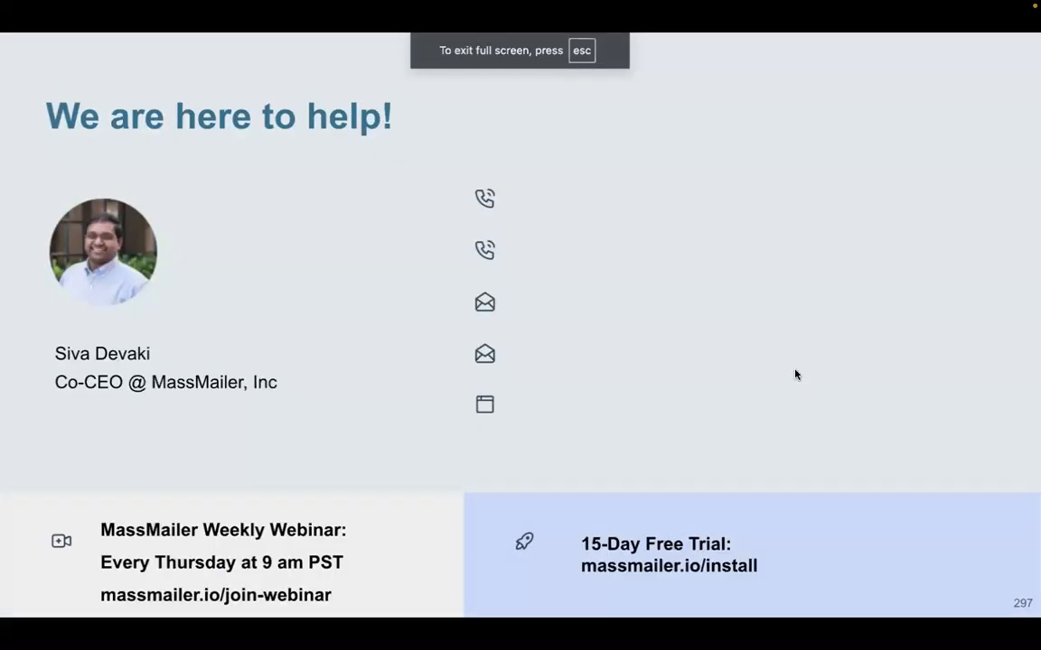